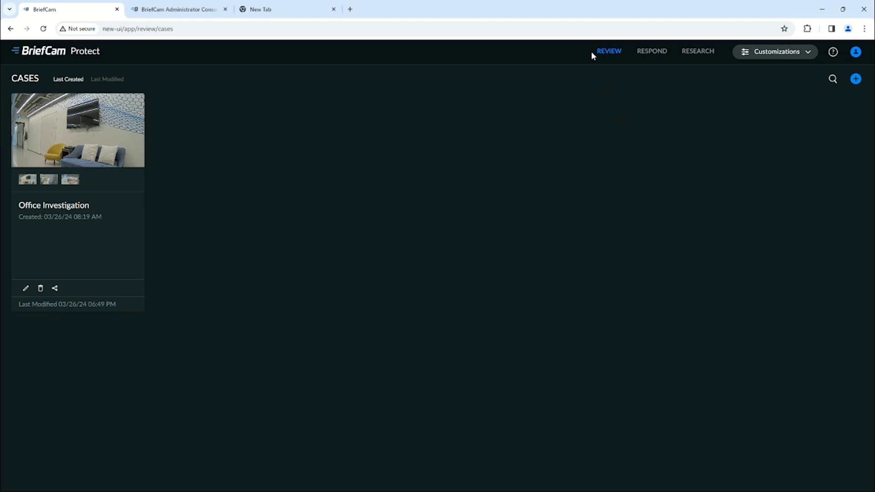
Open the Office Investigation case card to view its three camera synopses on the map.
click(111, 243)
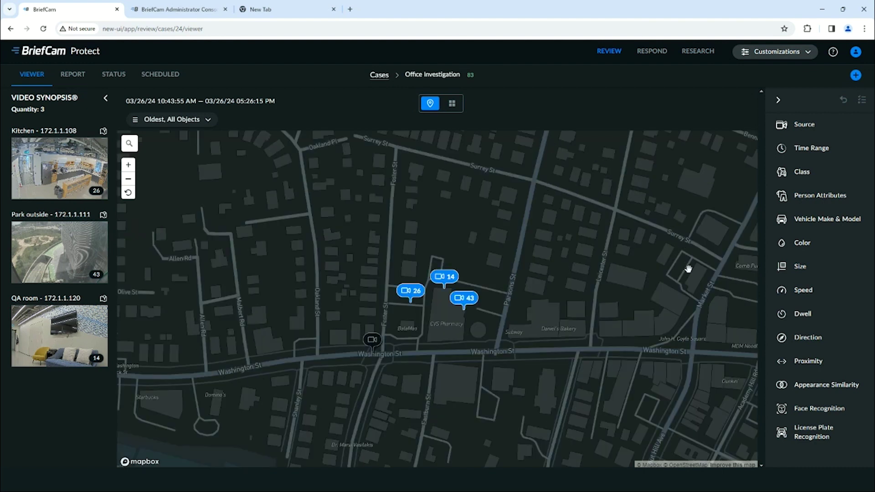
click(452, 103)
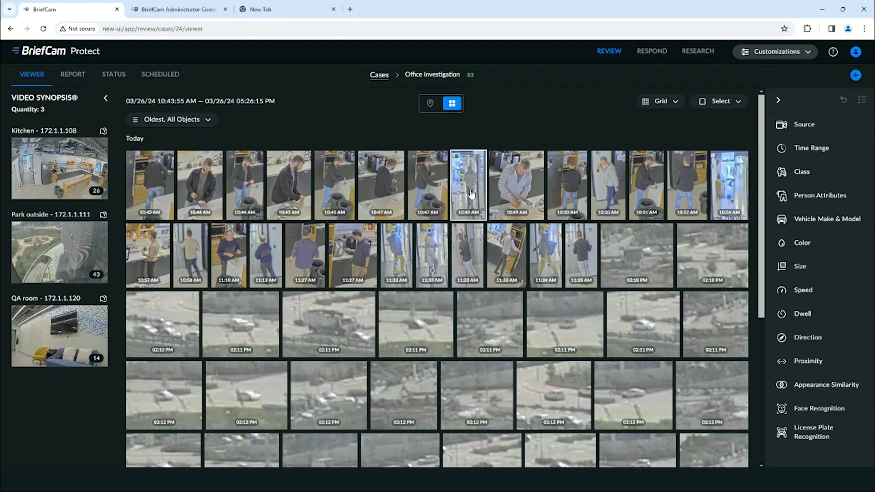
click(430, 103)
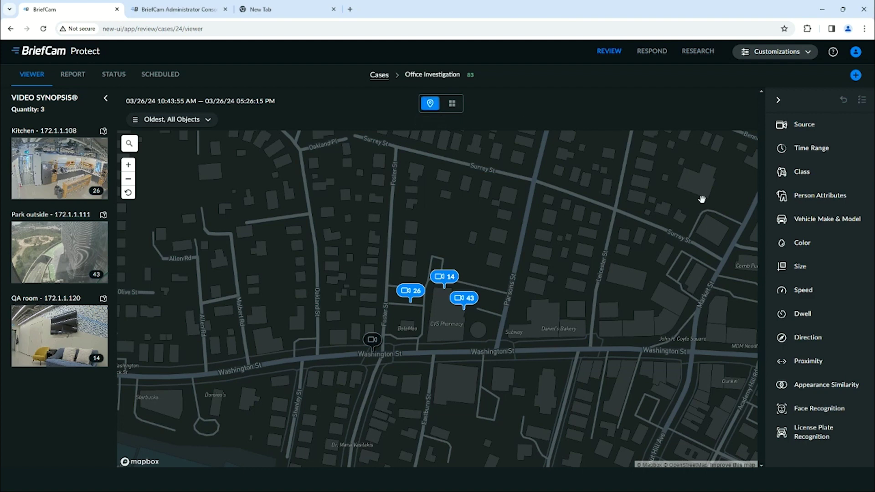
mouse_move(474, 310)
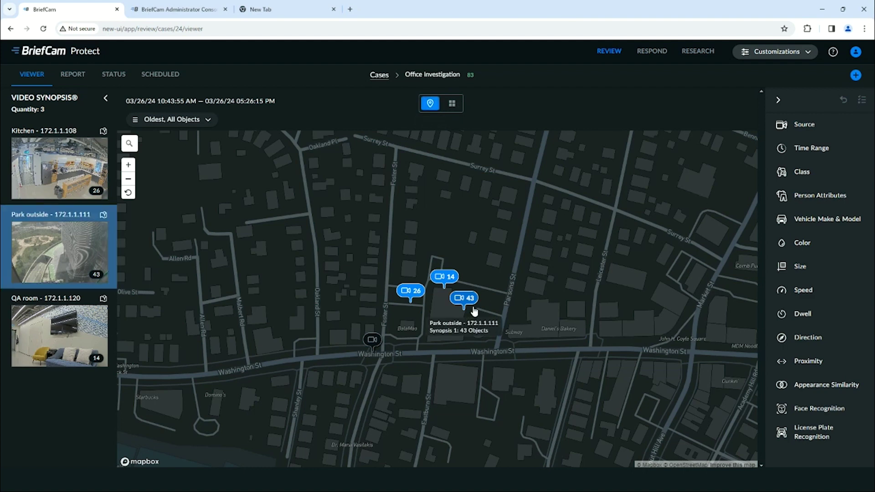
mouse_move(452, 282)
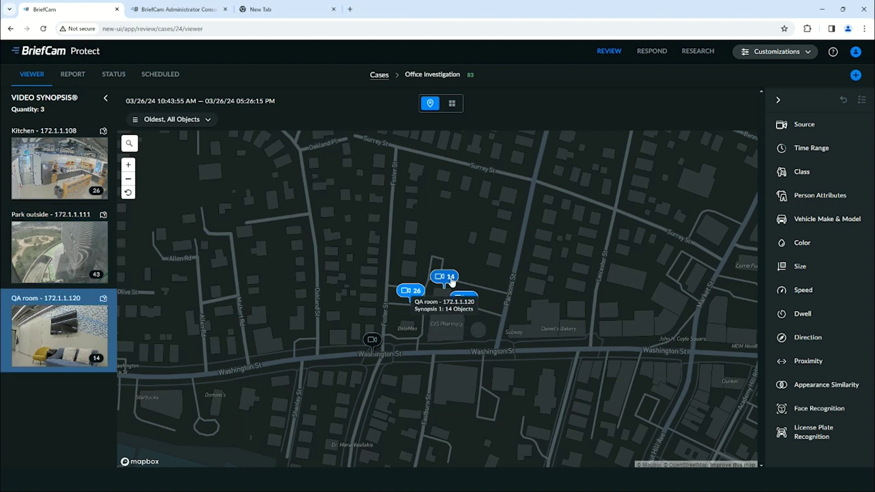
mouse_move(418, 294)
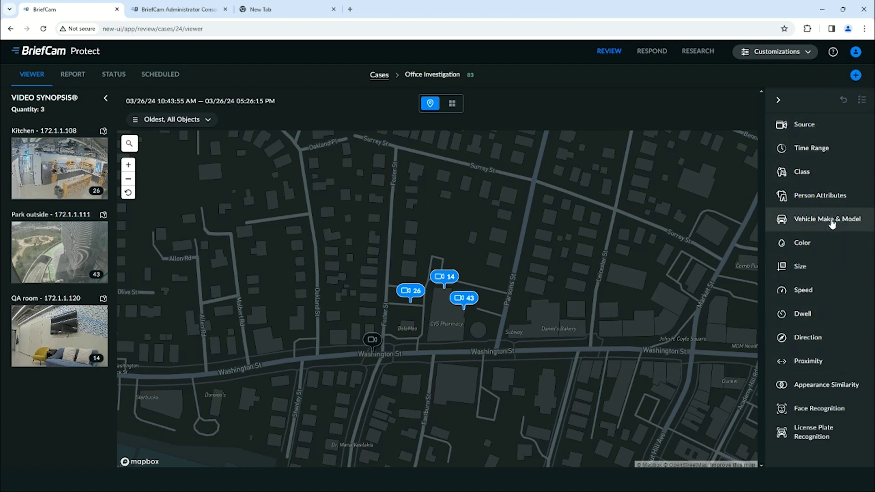
click(810, 241)
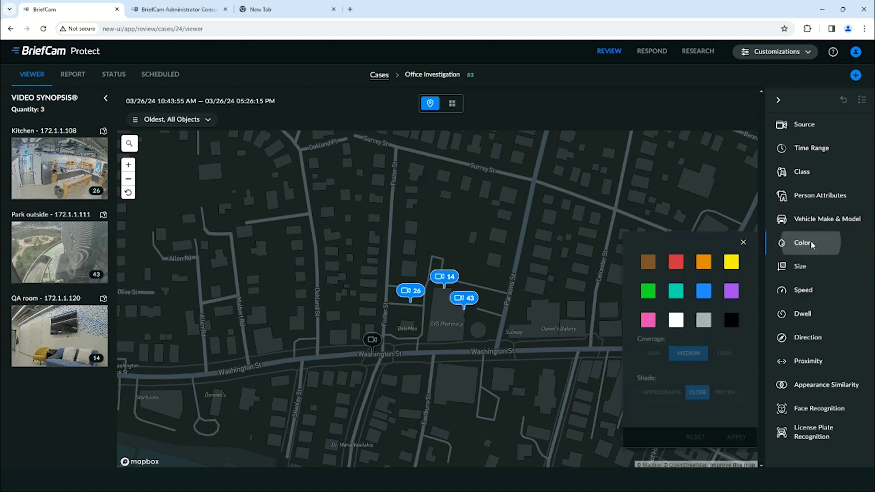
click(696, 292)
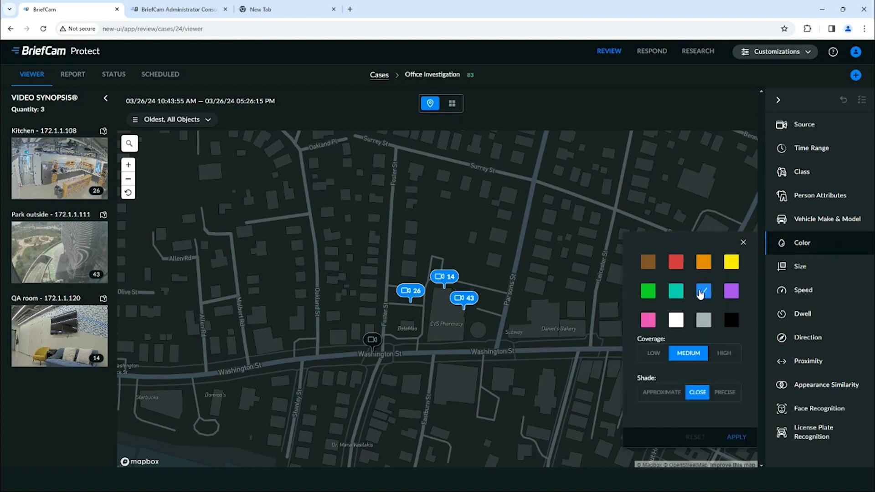
click(732, 437)
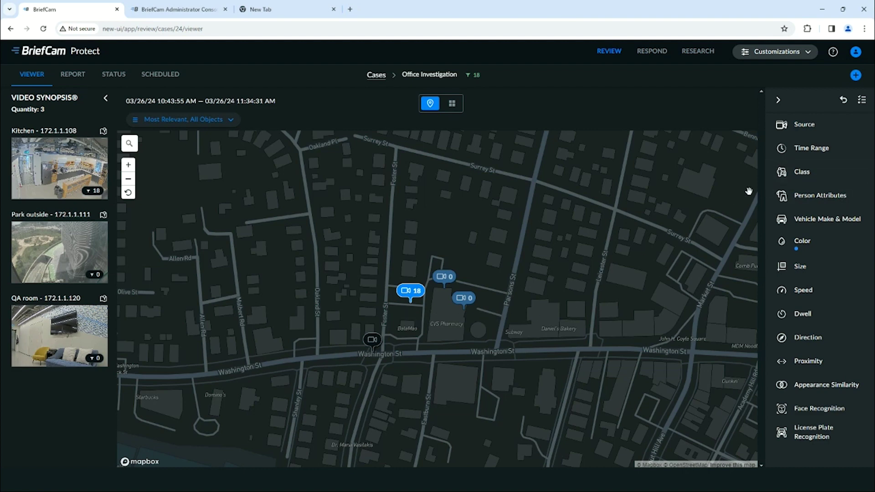
click(839, 104)
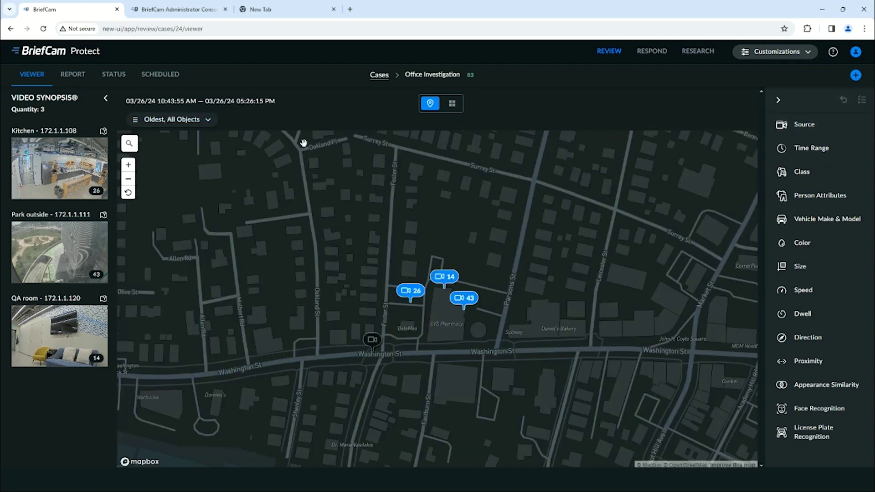
mouse_move(132, 144)
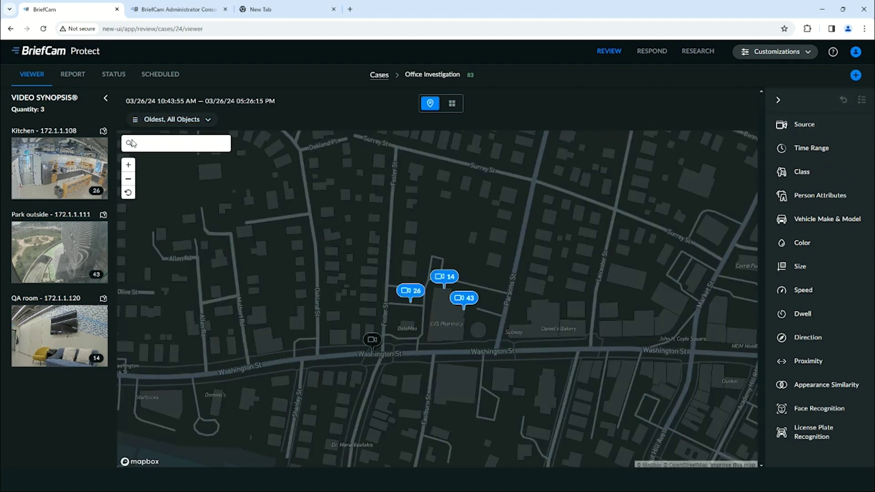
text(433 wa)
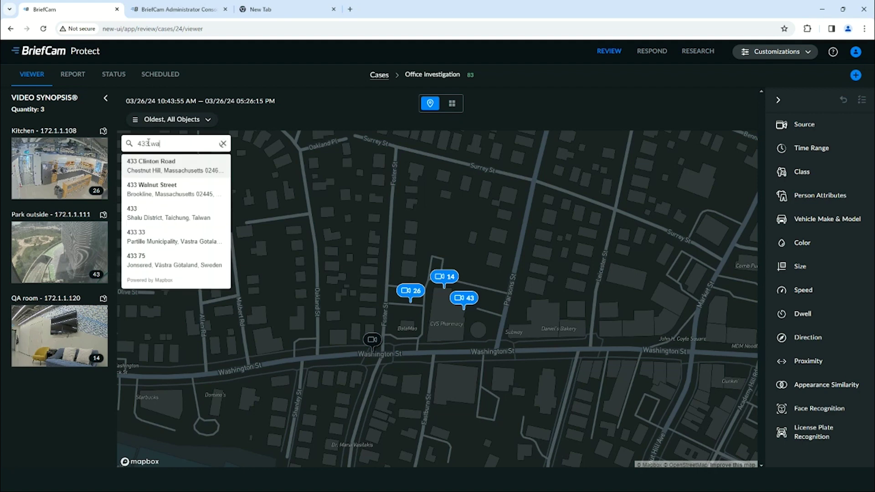
text(sh)
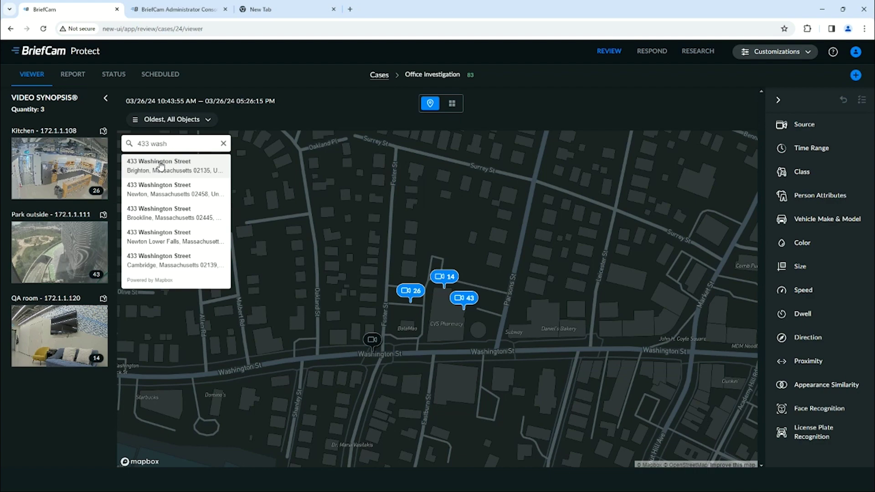
click(161, 164)
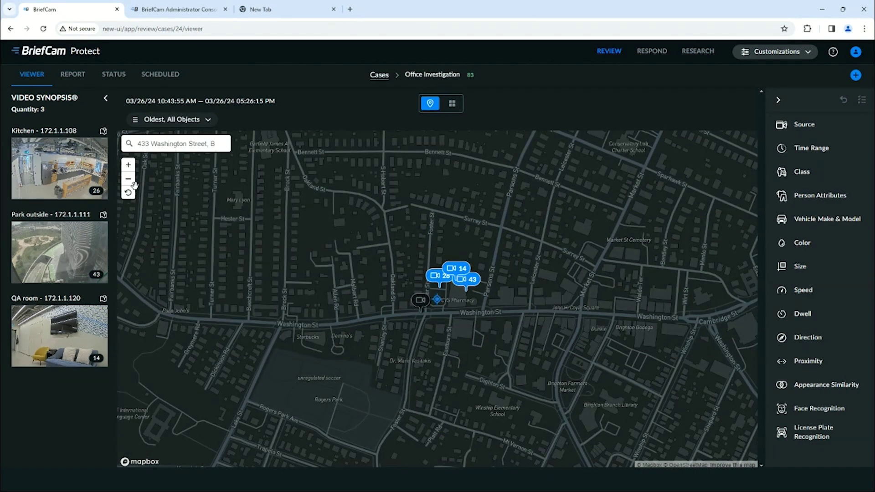
click(128, 165)
click(128, 165)
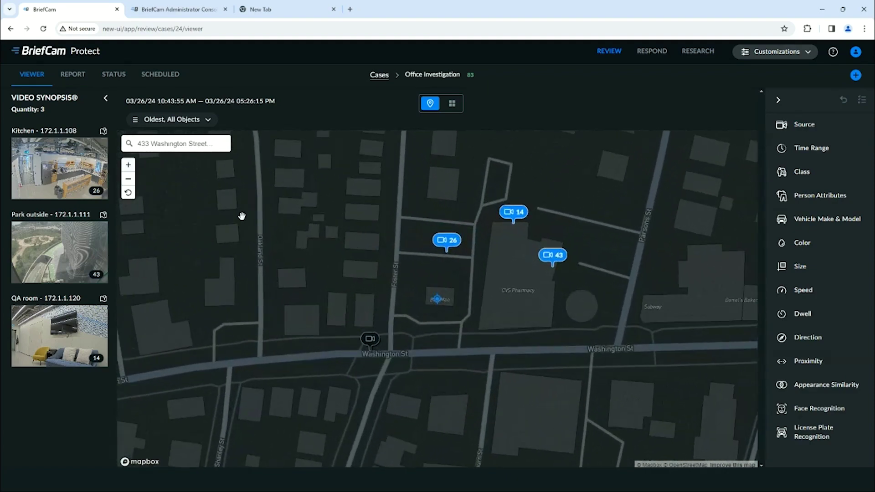
mouse_move(372, 355)
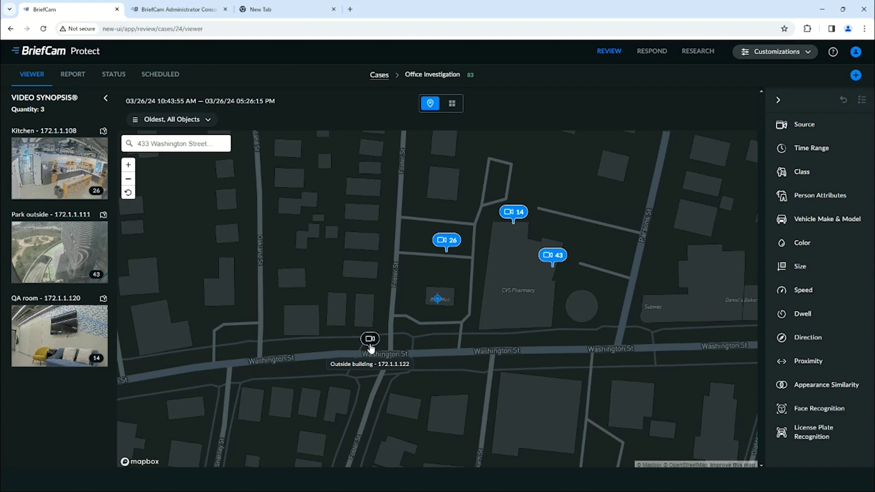
Choose the Outside building camera as the source to add to the case.
click(371, 343)
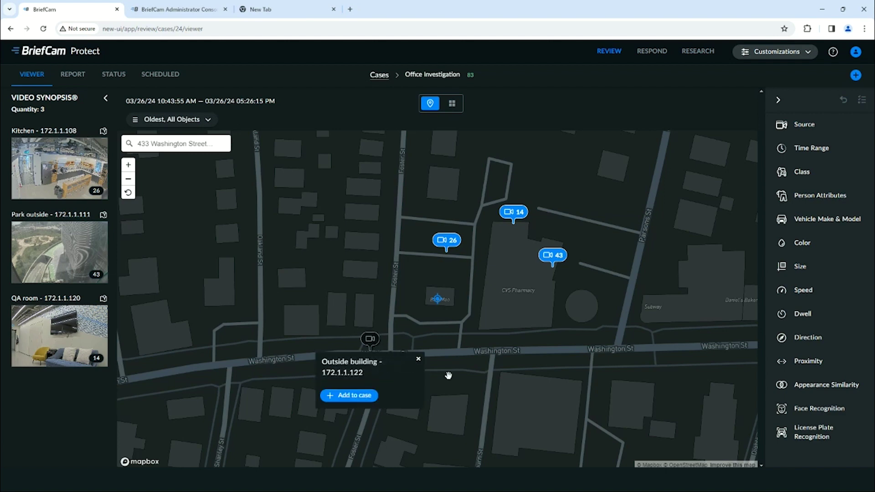
click(360, 396)
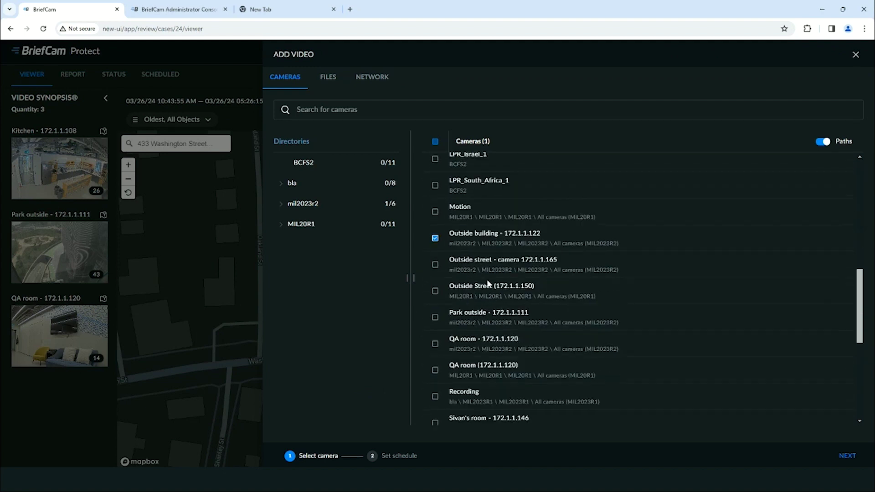
click(847, 456)
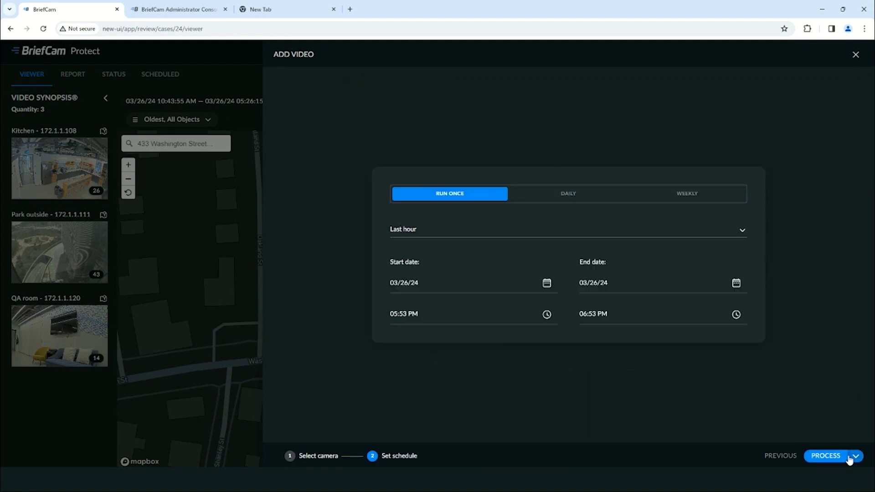
Schedule the synopsis from 05:53 AM to 05:59 AM on 03/26/24 and process it.
click(411, 313)
key(a)
click(603, 315)
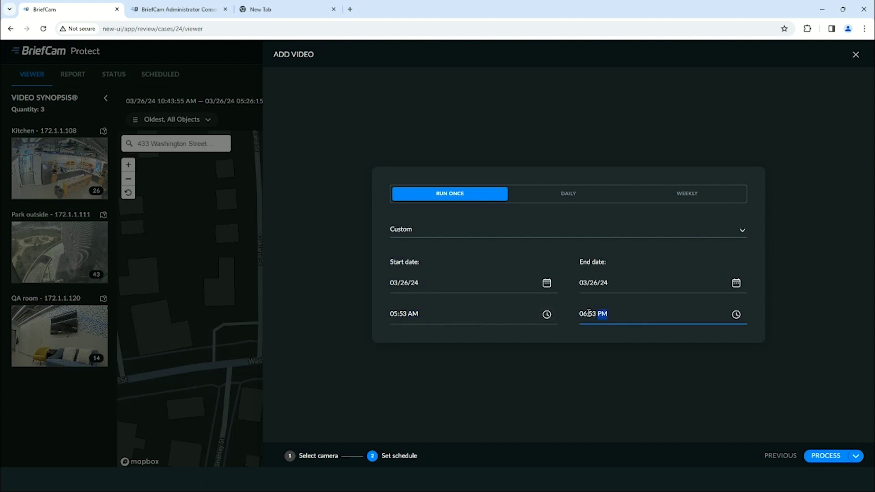
click(582, 313)
text(05:59)
click(836, 456)
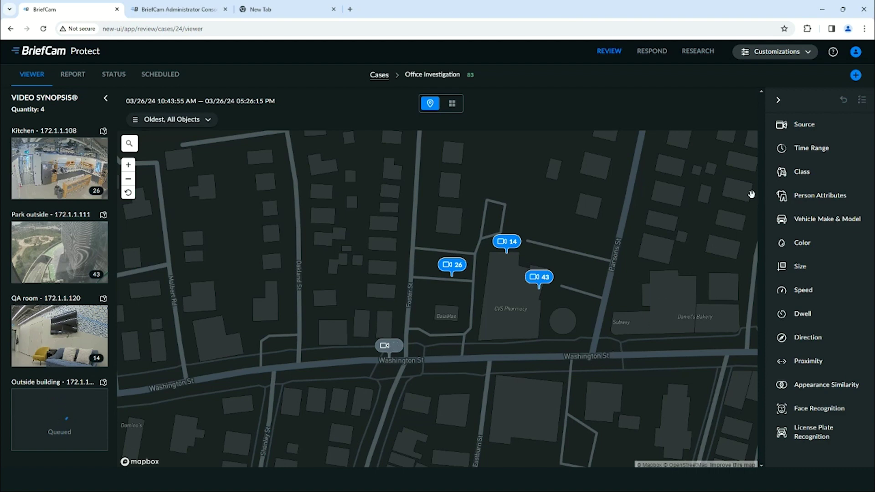
Upload alert_recording.avi from the computer and process it as the case's fifth synopsis.
click(856, 76)
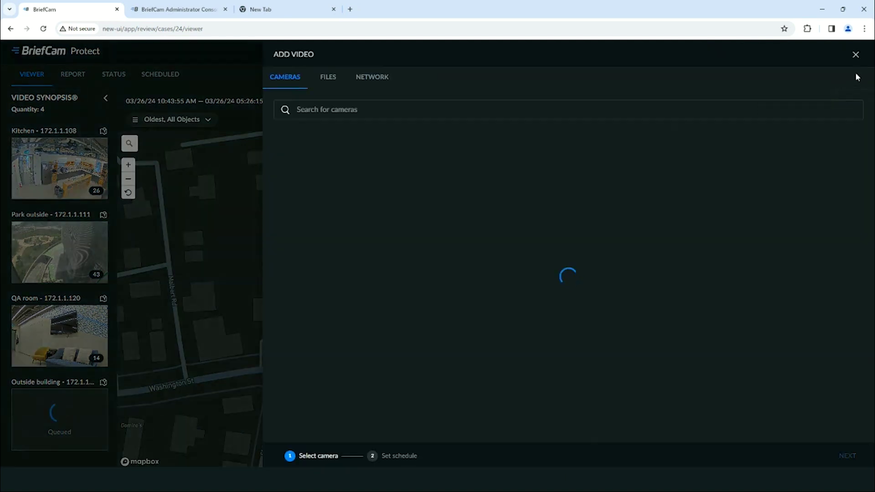
click(327, 79)
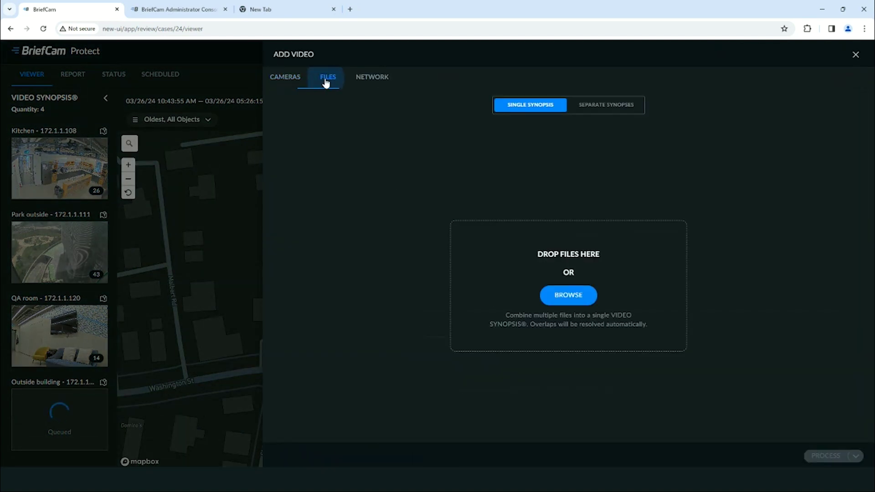
click(573, 296)
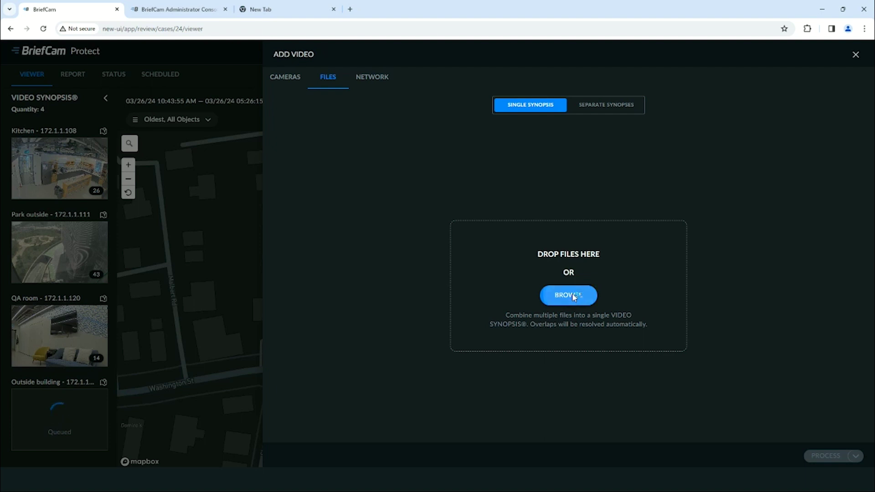
click(279, 167)
click(360, 230)
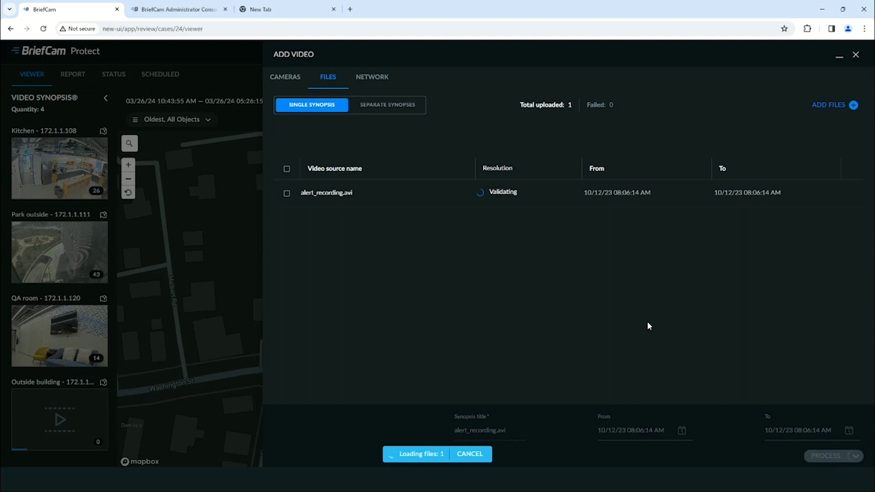
click(833, 461)
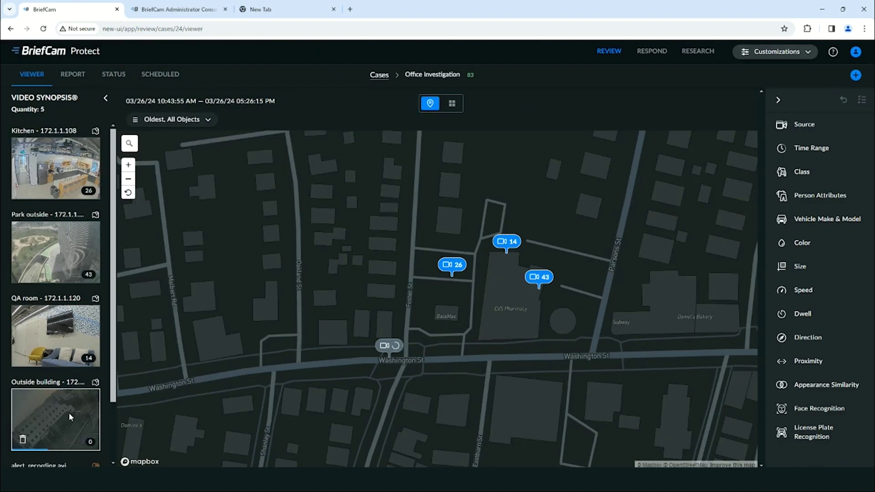
Drag the alert_recording.avi marker onto the BaiaMac block (latitude 42.34928773706619, longitude -71.15684596775338).
scroll(69, 412, down, 2)
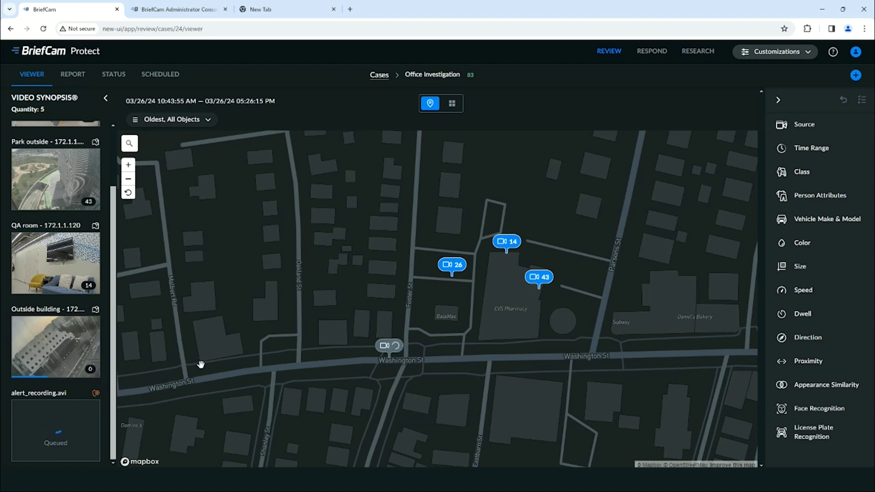
click(386, 349)
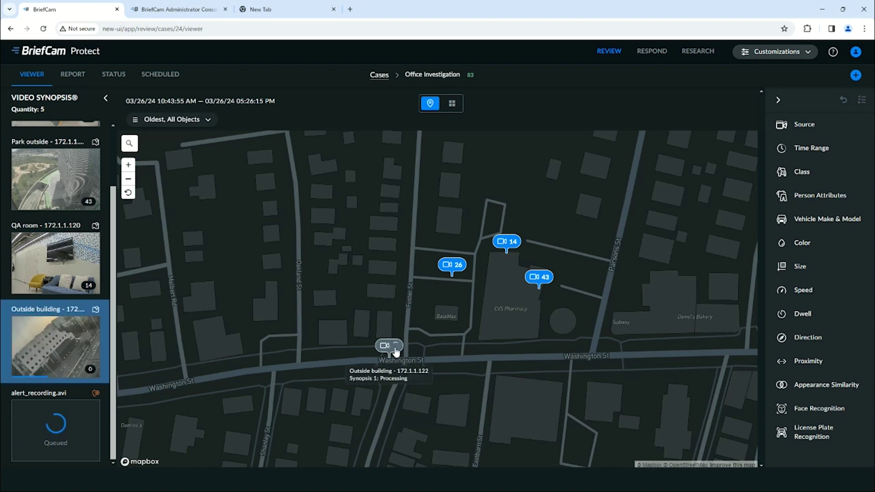
mouse_move(68, 405)
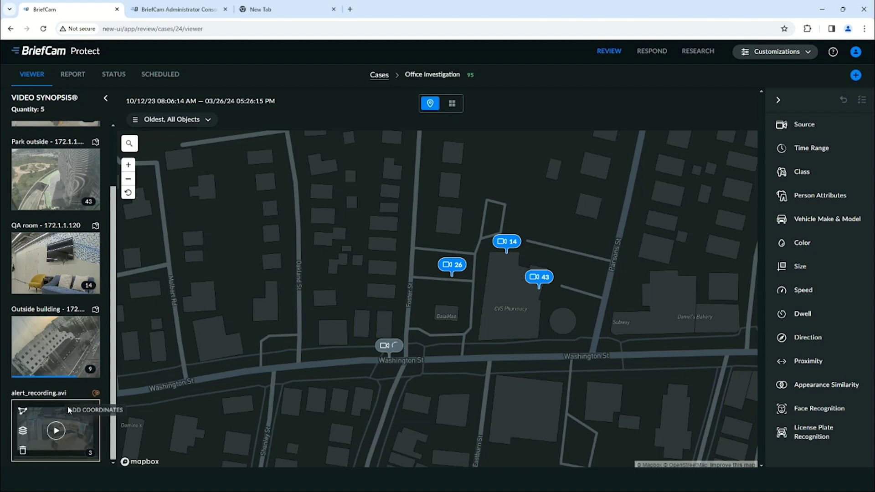
click(96, 394)
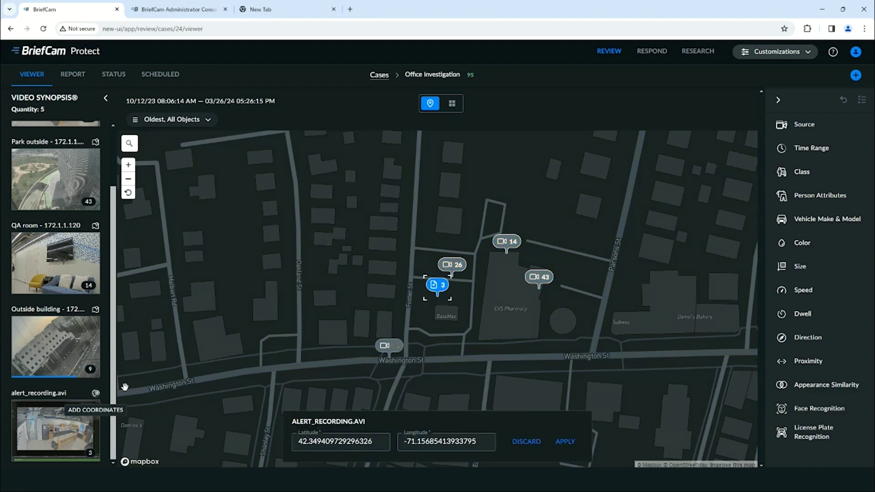
mouse_move(434, 288)
mouse_down()
mouse_move(439, 306)
mouse_move(494, 321)
mouse_move(466, 318)
mouse_move(467, 331)
mouse_move(435, 312)
mouse_up()
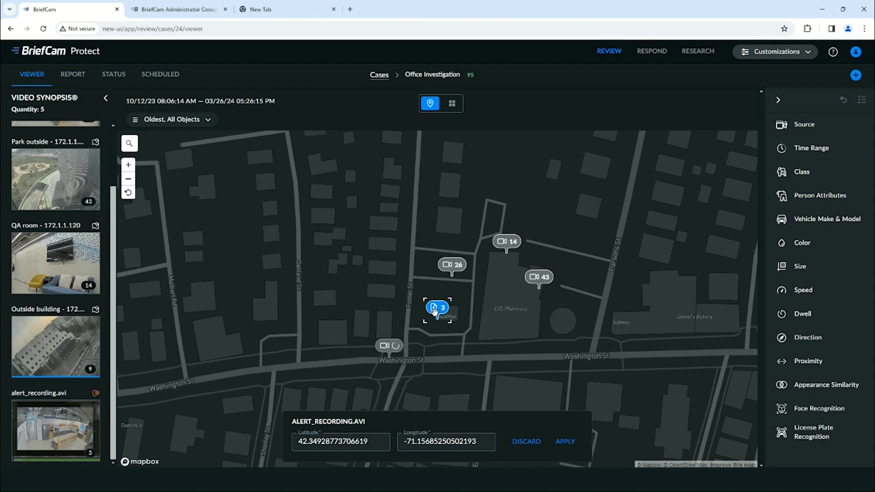
mouse_move(434, 311)
mouse_down()
mouse_move(479, 337)
mouse_move(438, 310)
mouse_up()
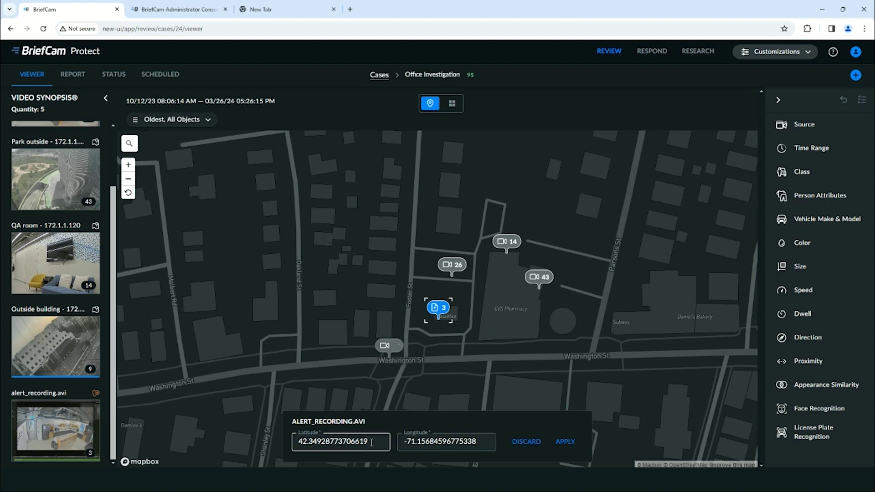
Apply the alert_recording.avi coordinates, leaving five synopsis pins on the case map.
click(566, 442)
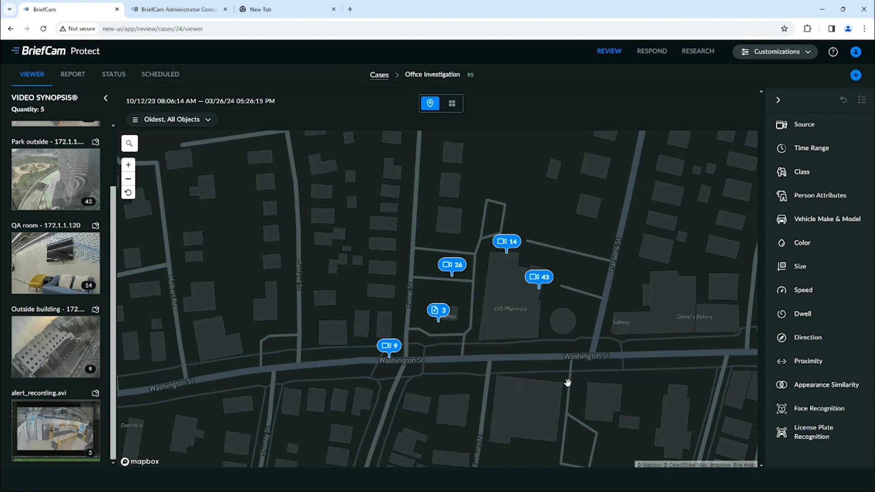
mouse_move(59, 231)
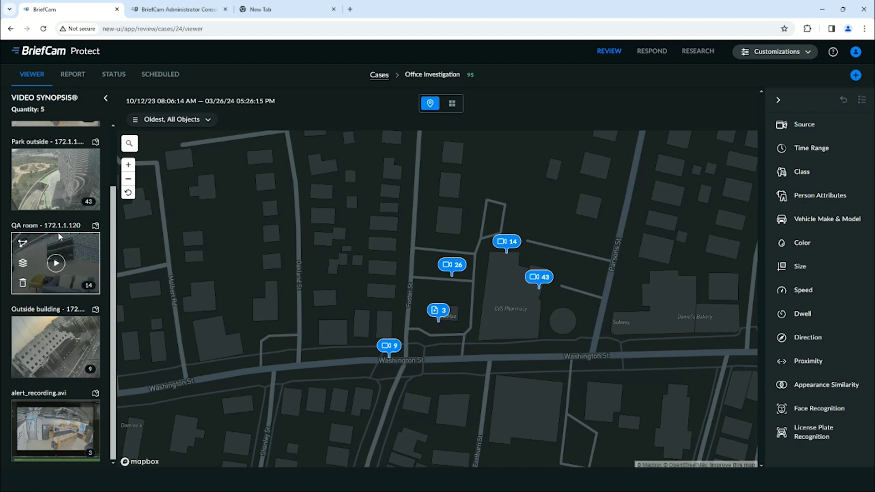